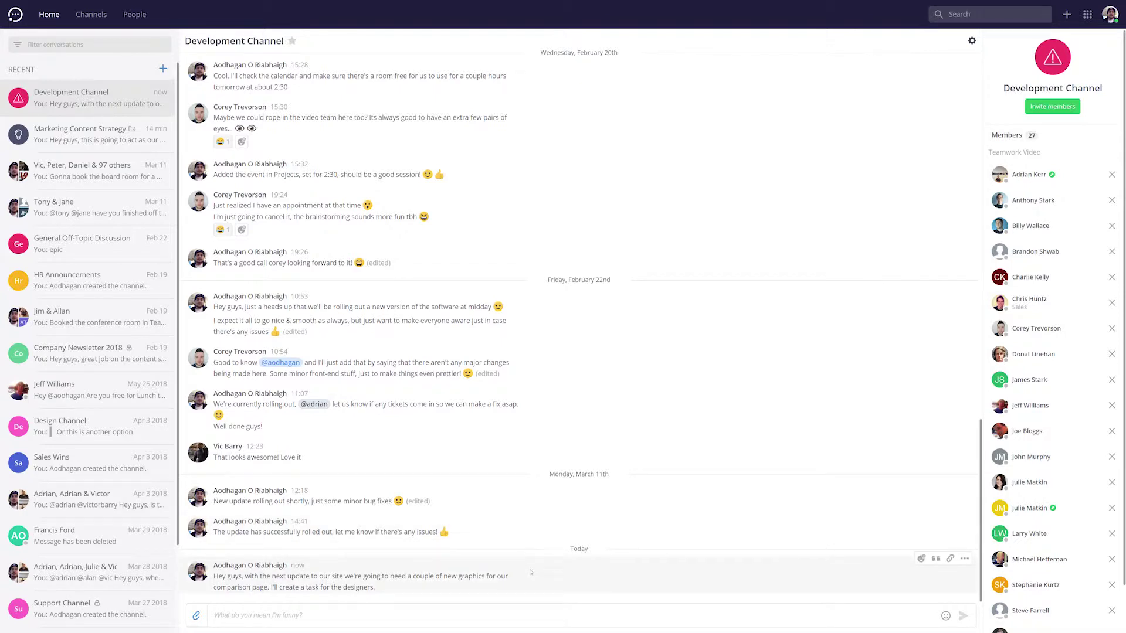
Create a task from the newest message under Marketing Content Strategy's Website Content list
{"action": "left_click", "coordinate": [964, 560]}
{"action": "left_click", "coordinate": [936, 503]}
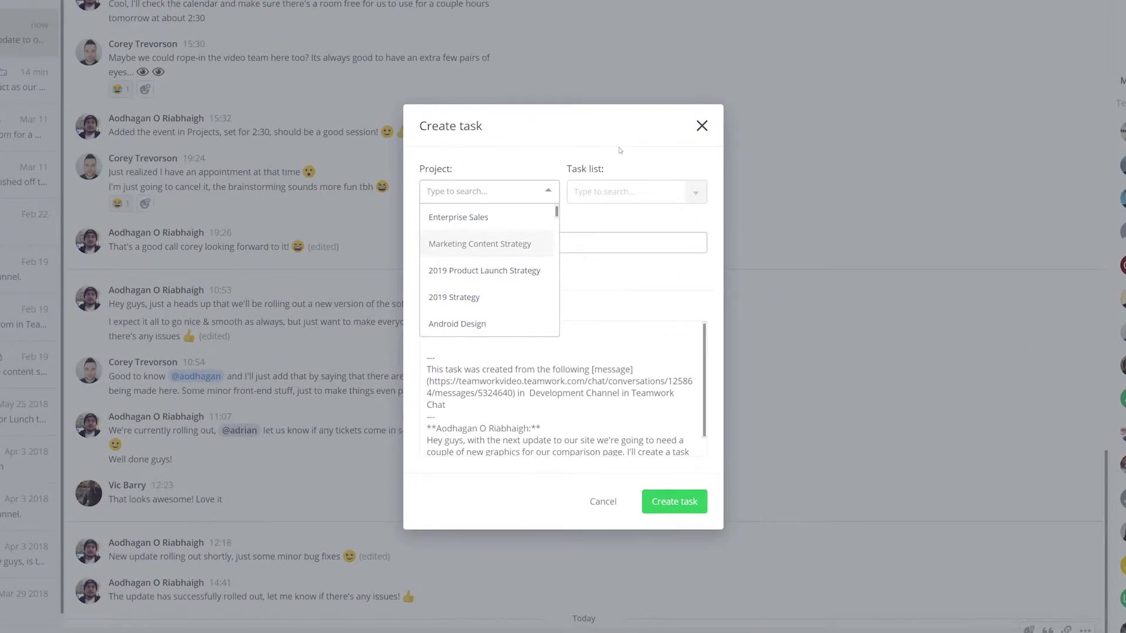
{"action": "left_click", "coordinate": [479, 243]}
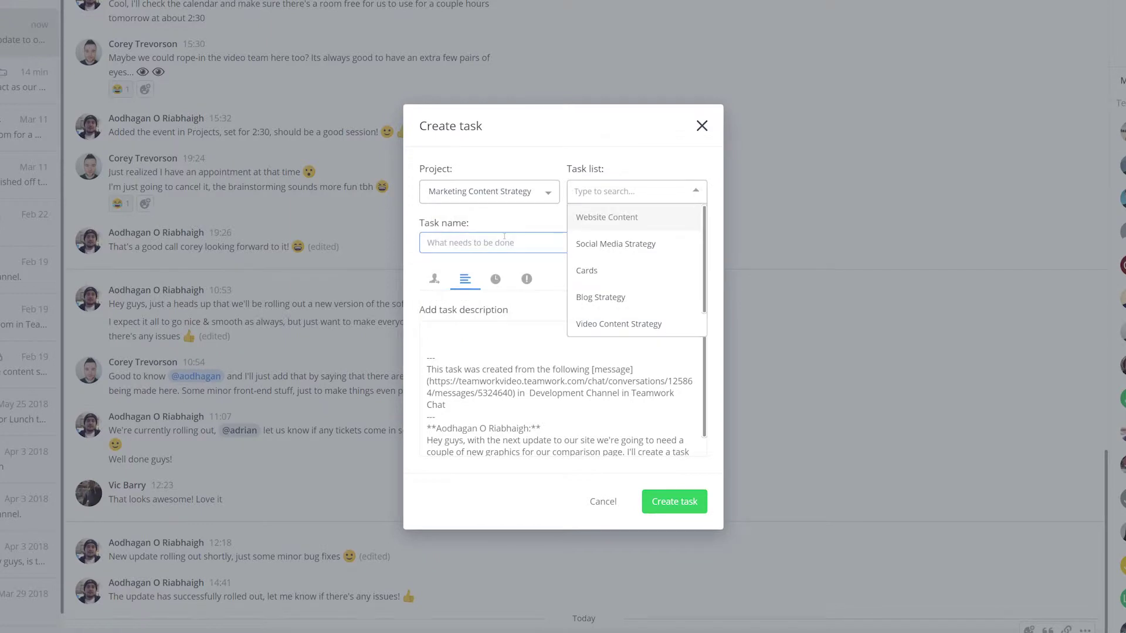
{"action": "left_click", "coordinate": [606, 216]}
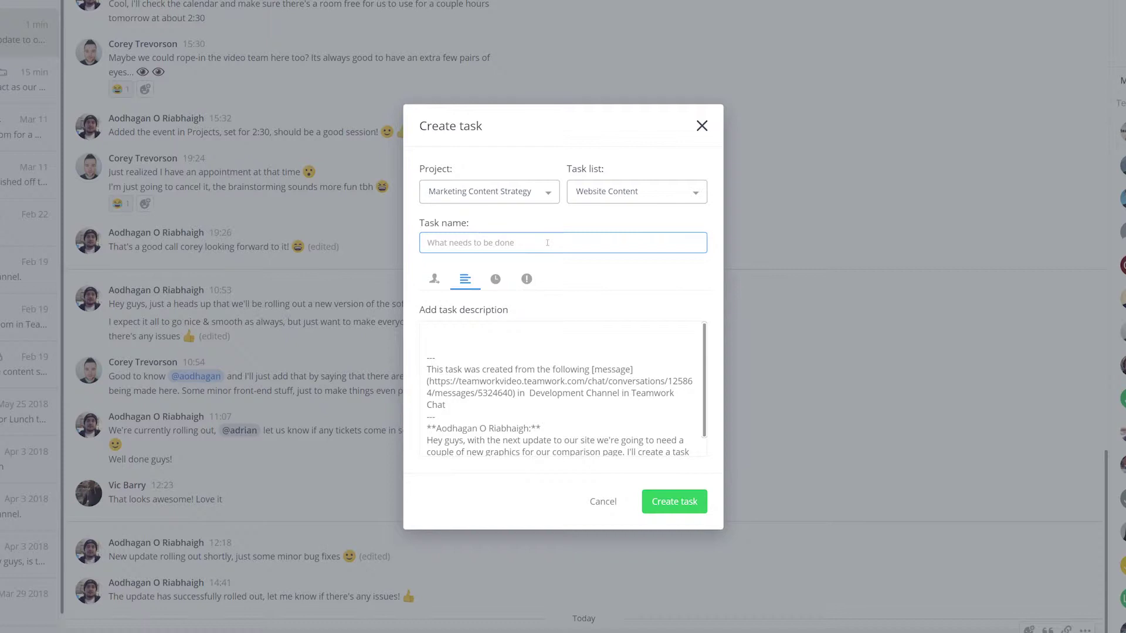
{"action": "type", "text": "Update web graphics for comparison page"}
Name the task 'Update web graphics for comparison page' and review its pre-filled description
{"action": "left_click", "coordinate": [534, 335]}
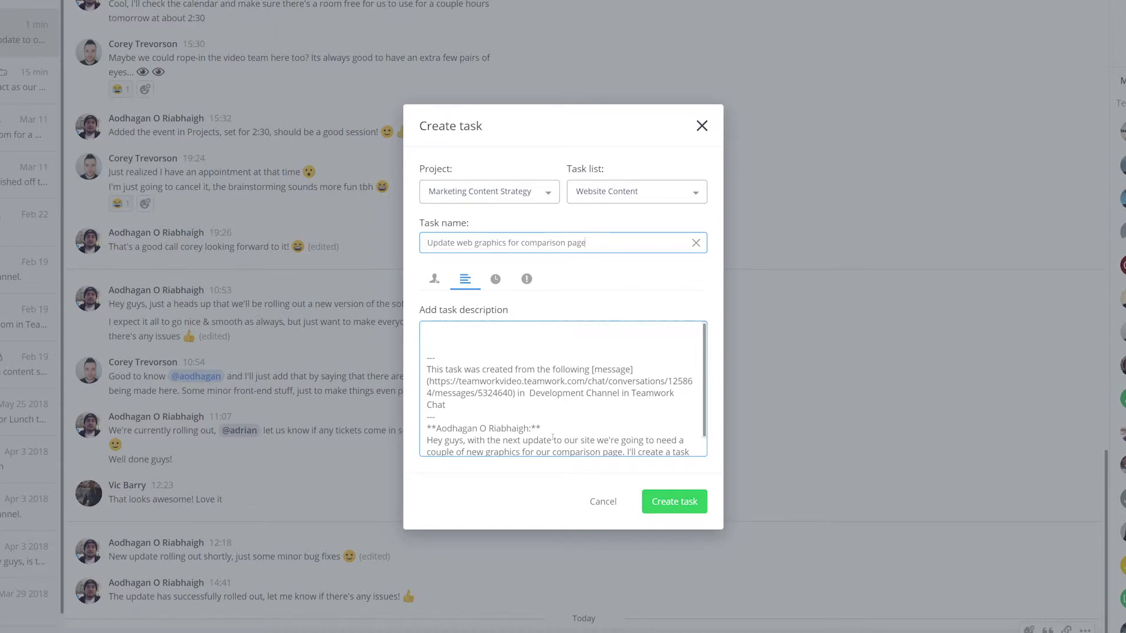
{"action": "left_click", "coordinate": [435, 280]}
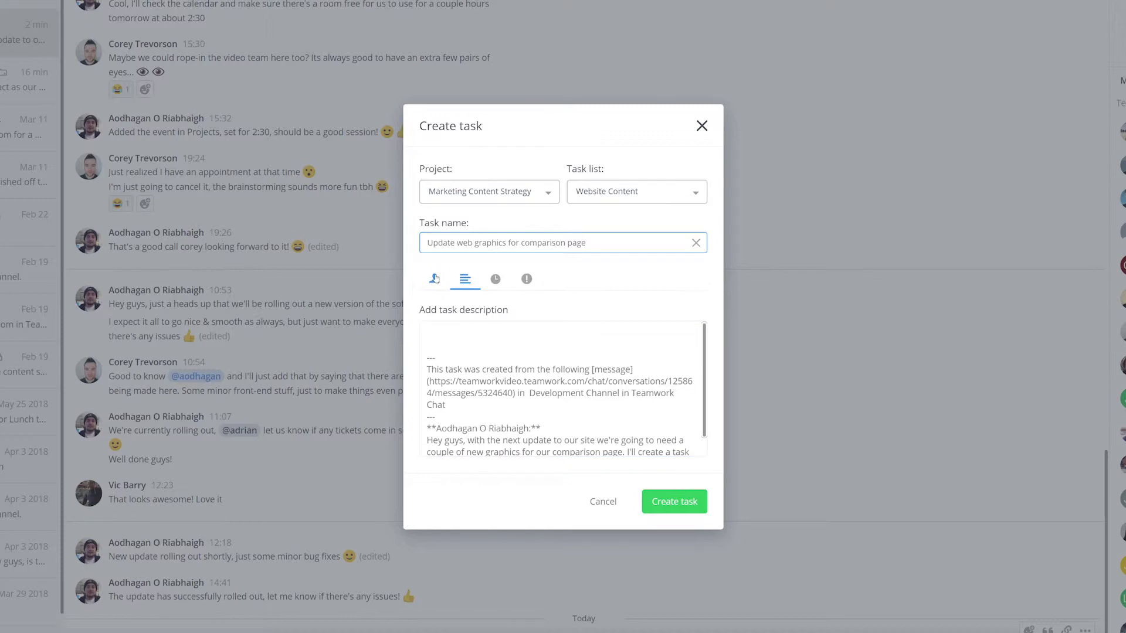
{"action": "left_click", "coordinate": [435, 280]}
{"action": "left_click", "coordinate": [459, 362]}
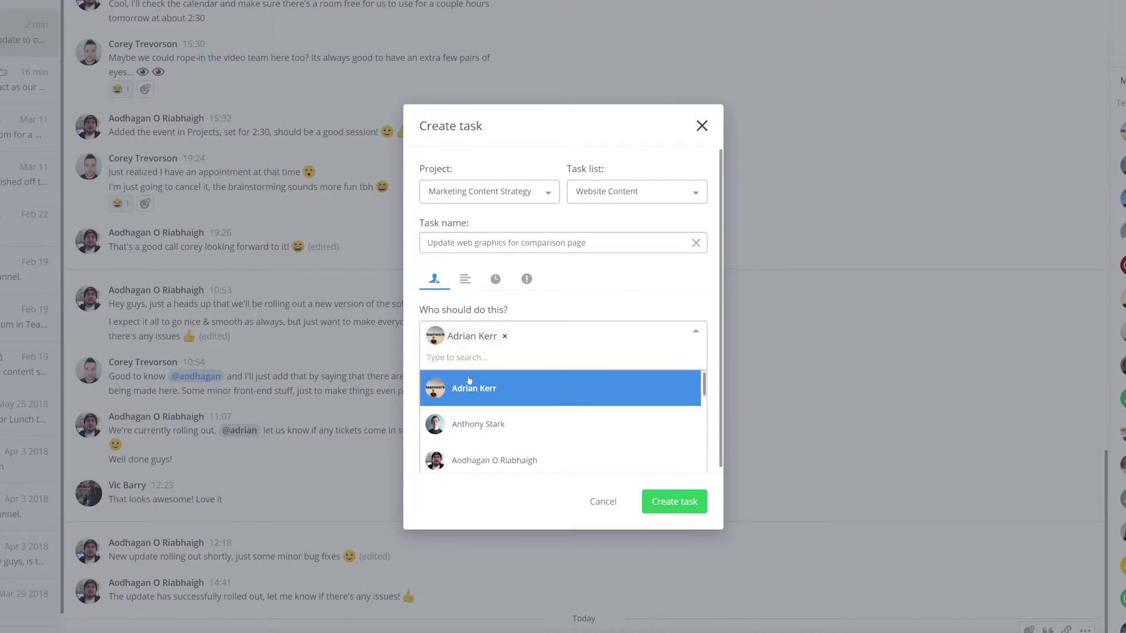
{"action": "left_click", "coordinate": [495, 279]}
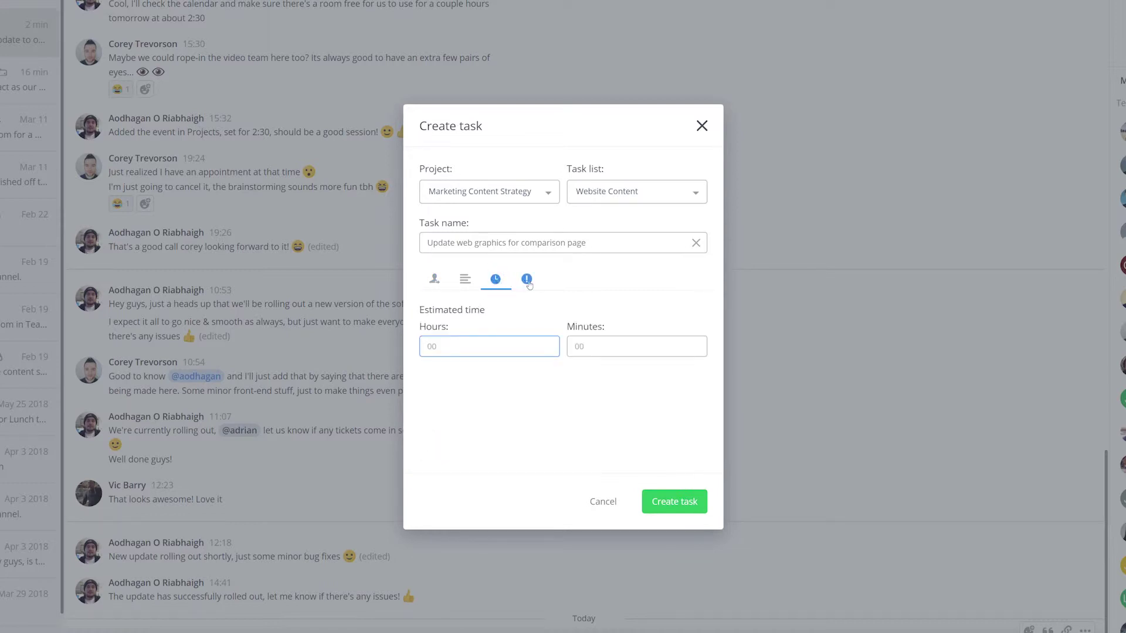
{"action": "left_click", "coordinate": [526, 280]}
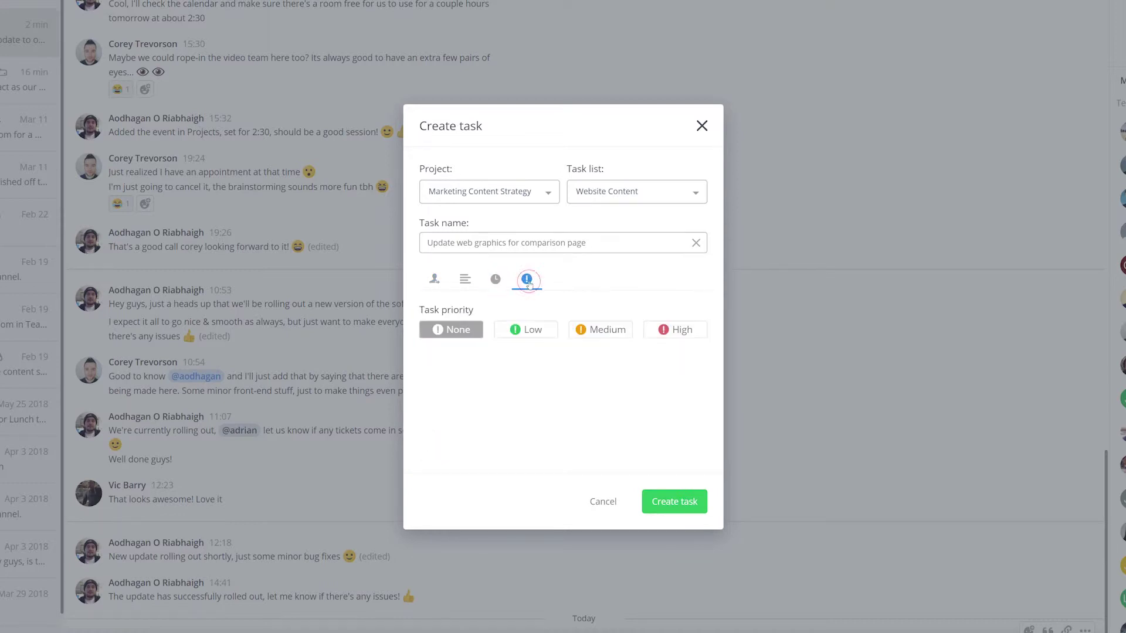
Create the task 'Update web graphics for comparison page'
{"action": "left_click", "coordinate": [673, 502]}
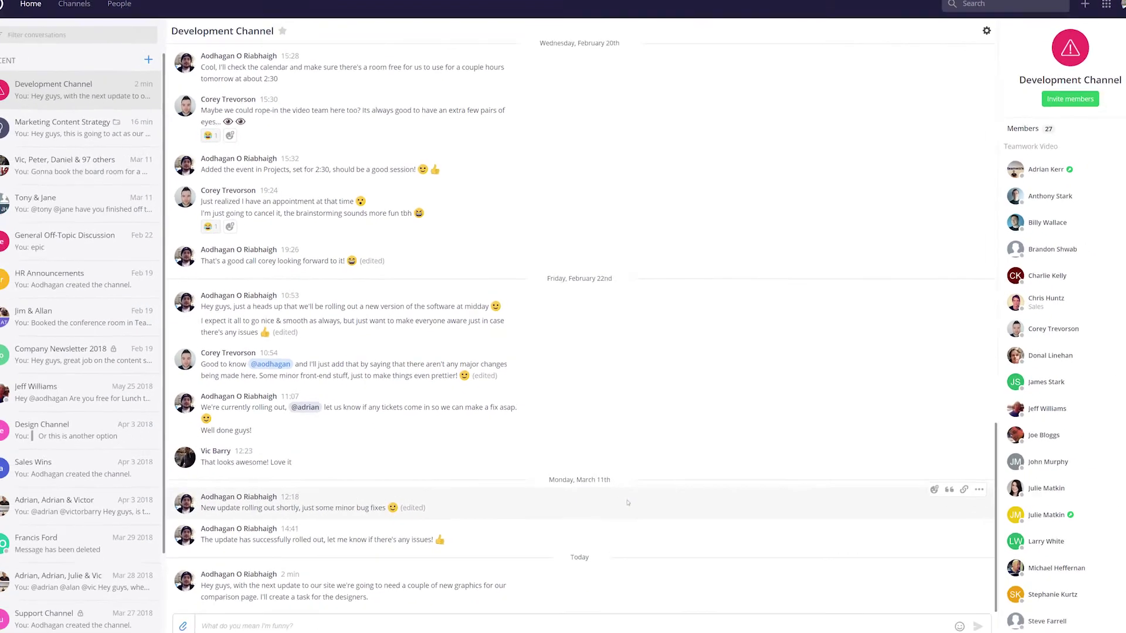